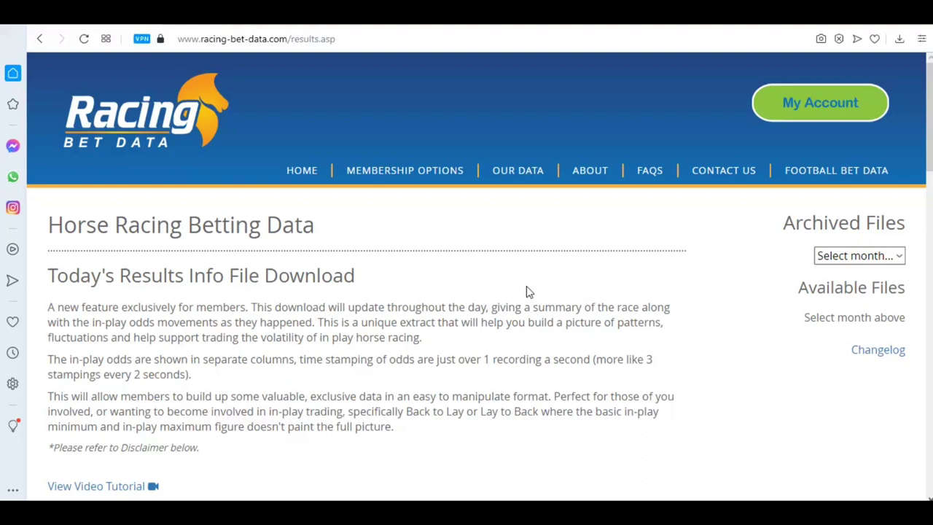
- Open the Results and Odds Download Files page and download today's Horse Racing Results Info File
{"action": "mouse_move", "coordinate": [525, 182]}
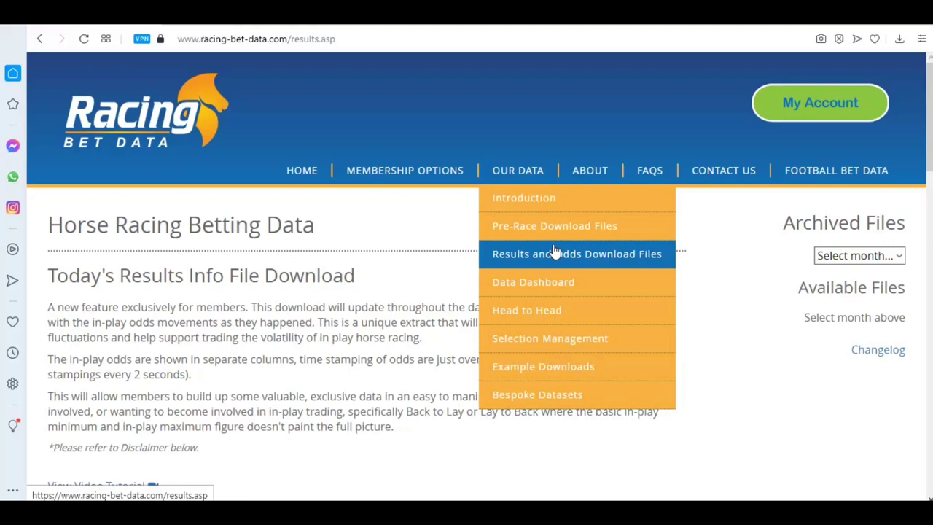
{"action": "left_click", "coordinate": [617, 261]}
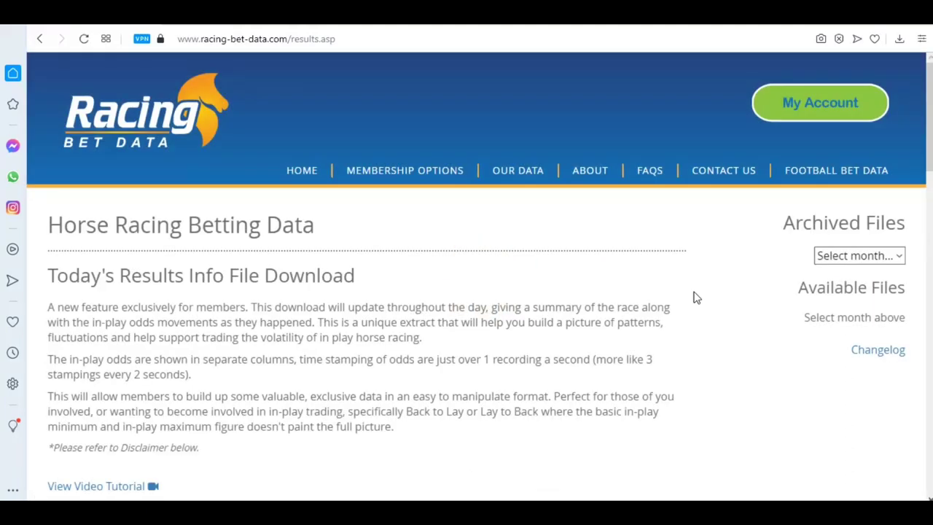
{"action": "scroll", "coordinate": [693, 301], "scroll_direction": "down", "scroll_amount": 1}
{"action": "scroll", "coordinate": [691, 300], "scroll_direction": "down", "scroll_amount": 2}
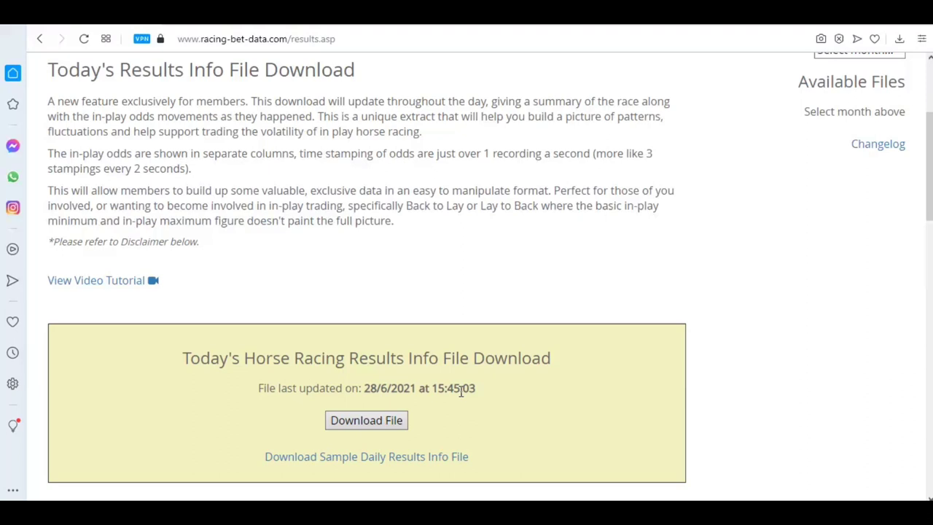
{"action": "left_click", "coordinate": [394, 421]}
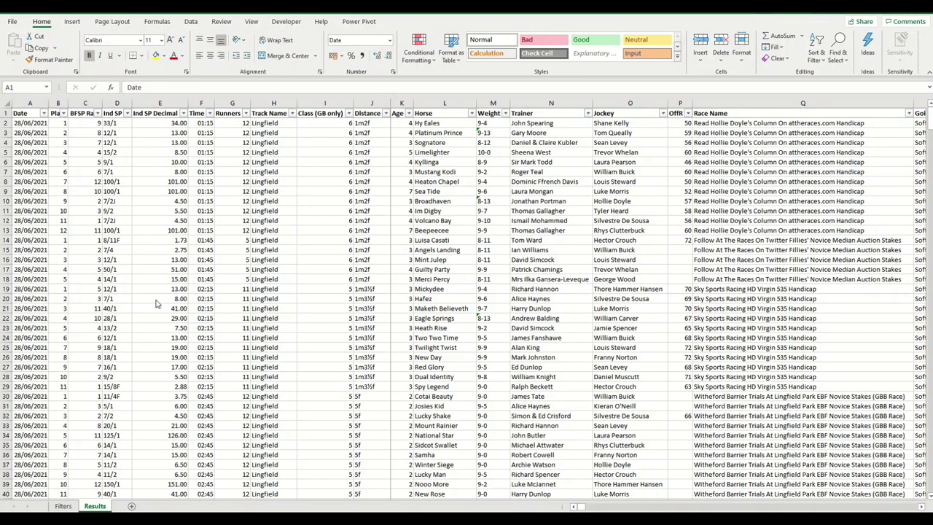
- Look through the race and price columns of the Results sheet as far as the Last Traded Price column and select it
{"action": "left_click", "coordinate": [148, 259]}
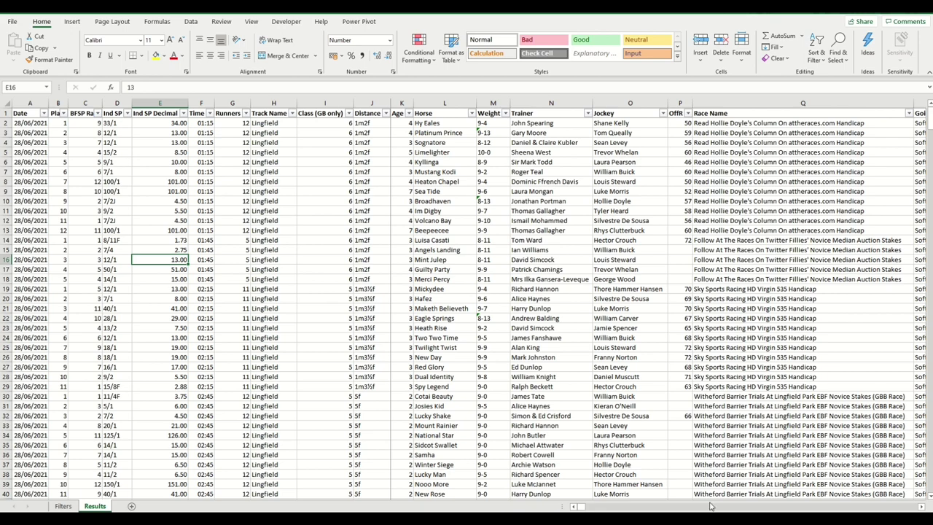
{"action": "left_click", "coordinate": [626, 509]}
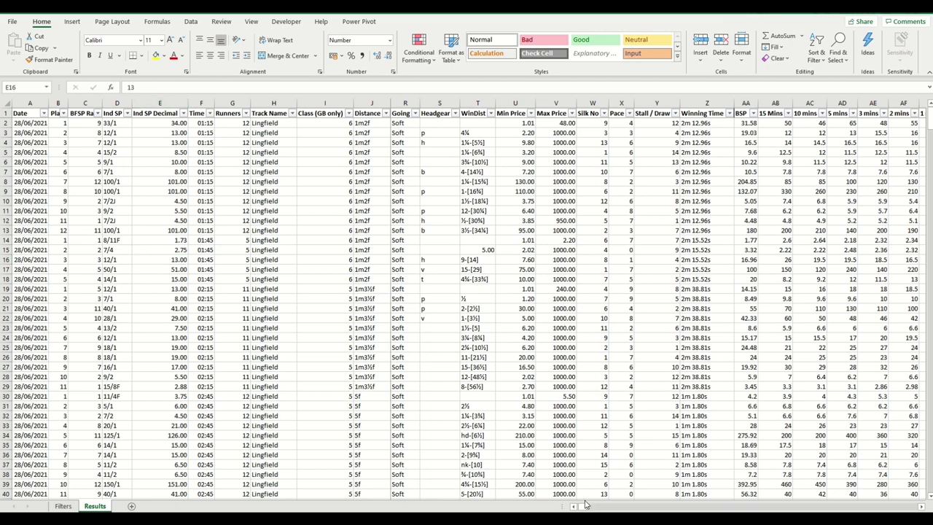
{"action": "left_click_drag", "start_coordinate": [586, 507], "coordinate": [542, 118]}
{"action": "left_click", "coordinate": [542, 116]}
{"action": "key", "text": "ctrl+shift+Down"}
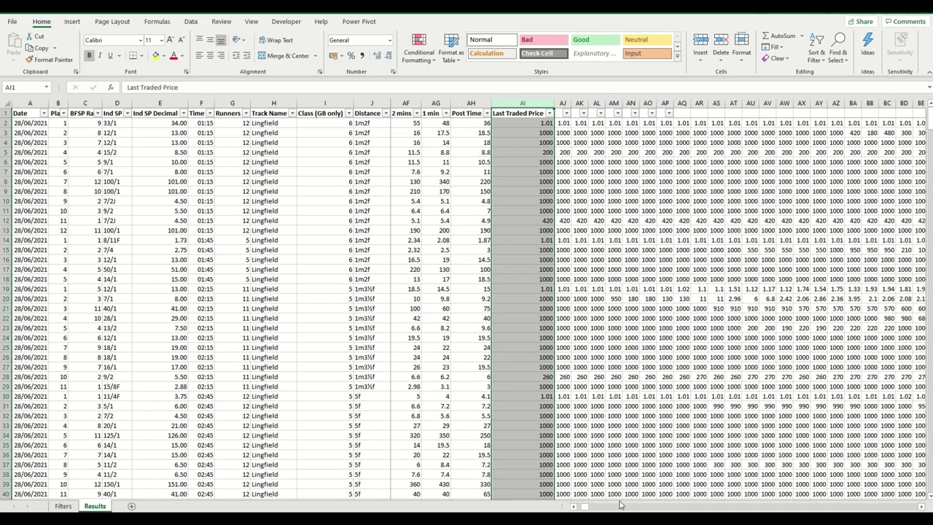
- Examine the in-play odds columns after Last Traded Price, then review the pre-race price and race detail columns back to Age
{"action": "mouse_move", "coordinate": [588, 508]}
{"action": "left_mouse_down"}
{"action": "mouse_move", "coordinate": [625, 508]}
{"action": "mouse_move", "coordinate": [578, 509]}
{"action": "left_mouse_up"}
{"action": "left_click", "coordinate": [632, 124]}
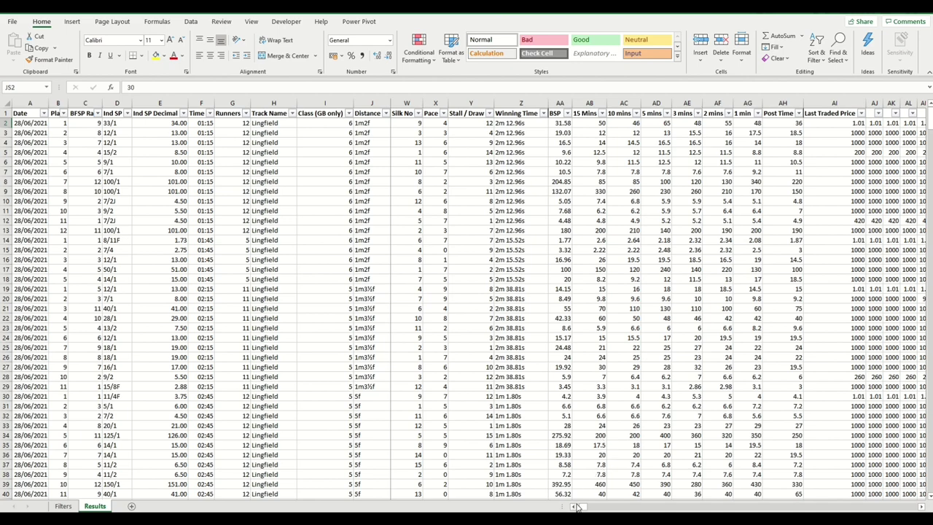
{"action": "left_click", "coordinate": [576, 507]}
{"action": "left_click", "coordinate": [576, 507]}
{"action": "left_click", "coordinate": [576, 506]}
{"action": "left_click", "coordinate": [576, 507]}
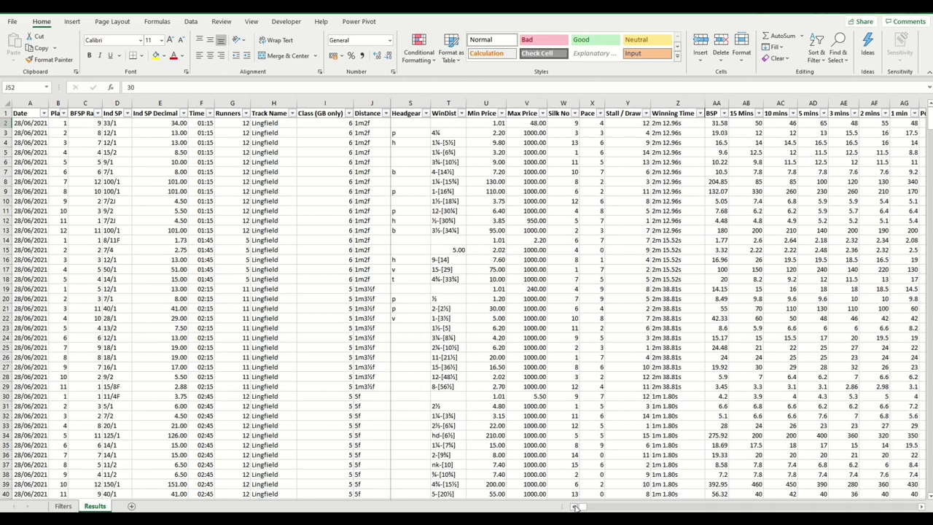
{"action": "left_click", "coordinate": [576, 507]}
{"action": "left_click", "coordinate": [576, 506]}
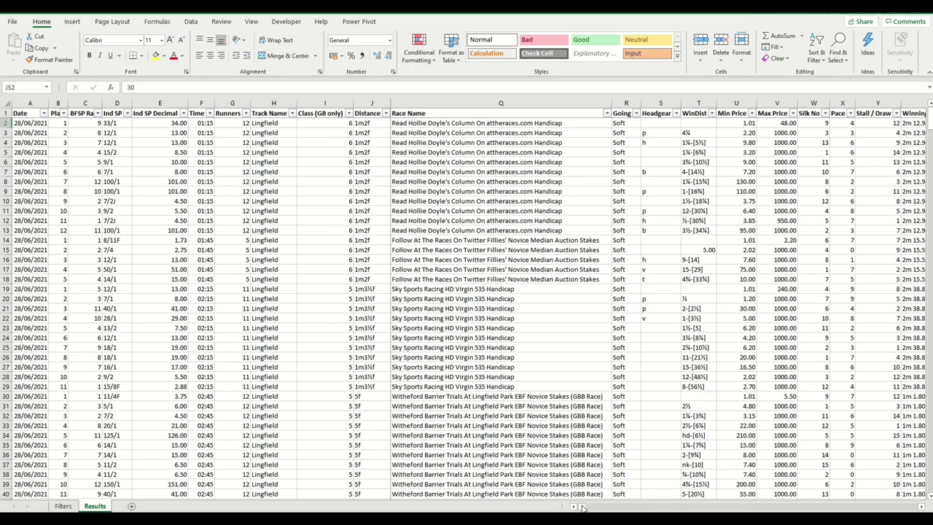
{"action": "left_click_drag", "start_coordinate": [583, 506], "coordinate": [575, 507]}
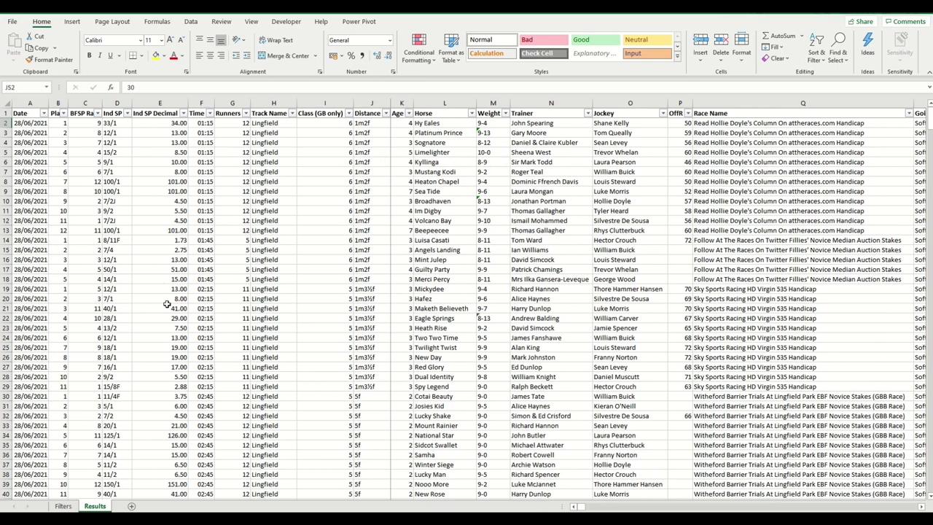
- Examine the Filters sheet's slicers, the Winners formula, and the full selections list down to its yellow output total
{"action": "left_click", "coordinate": [62, 505]}
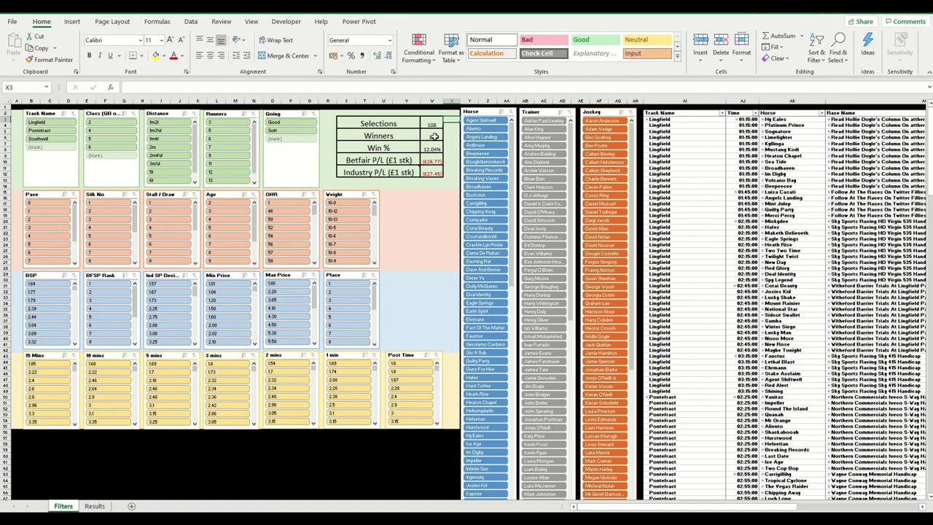
{"action": "left_click", "coordinate": [433, 139]}
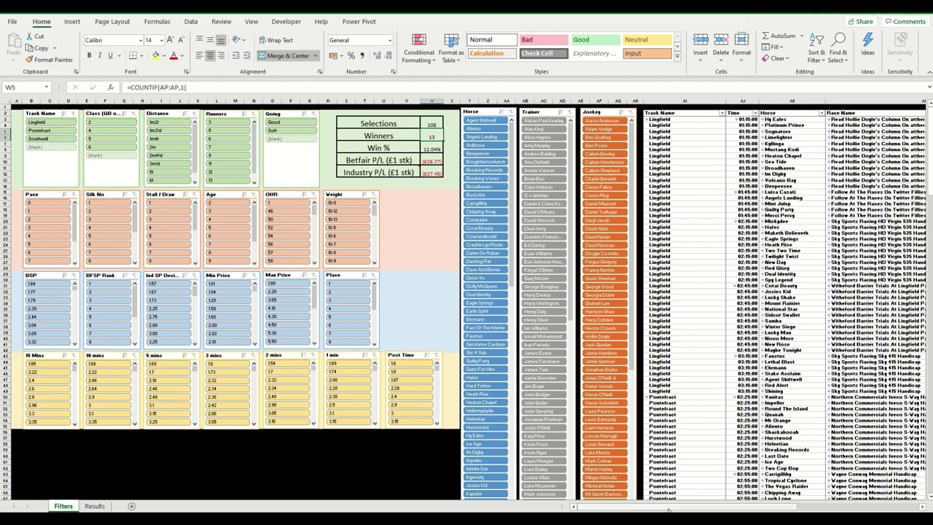
{"action": "left_click_drag", "start_coordinate": [681, 507], "coordinate": [771, 508]}
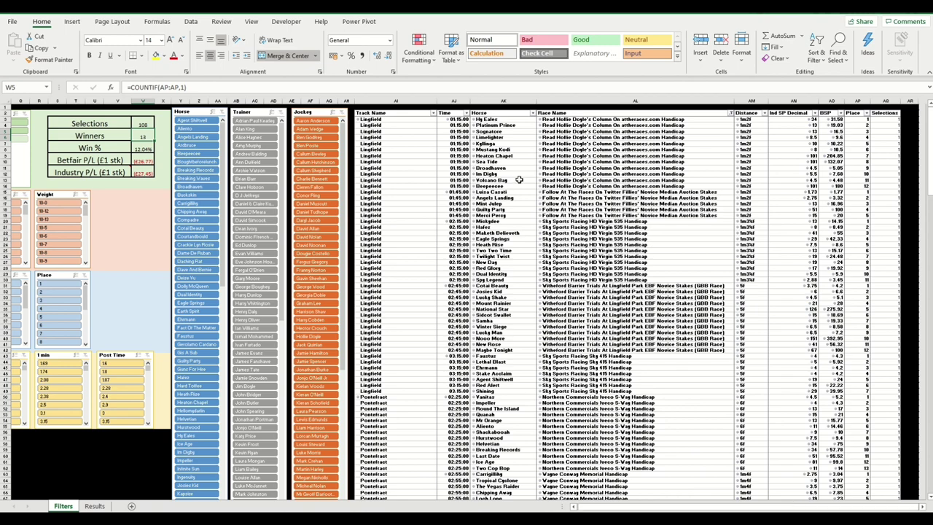
{"action": "left_click_drag", "start_coordinate": [927, 131], "coordinate": [900, 229]}
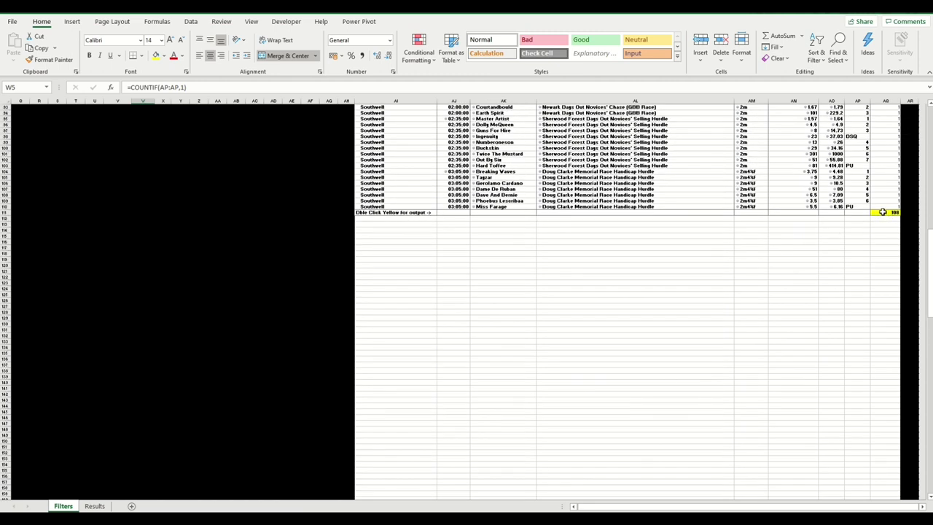
{"action": "mouse_move", "coordinate": [885, 212]}
{"action": "left_click_drag", "start_coordinate": [930, 246], "coordinate": [931, 243]}
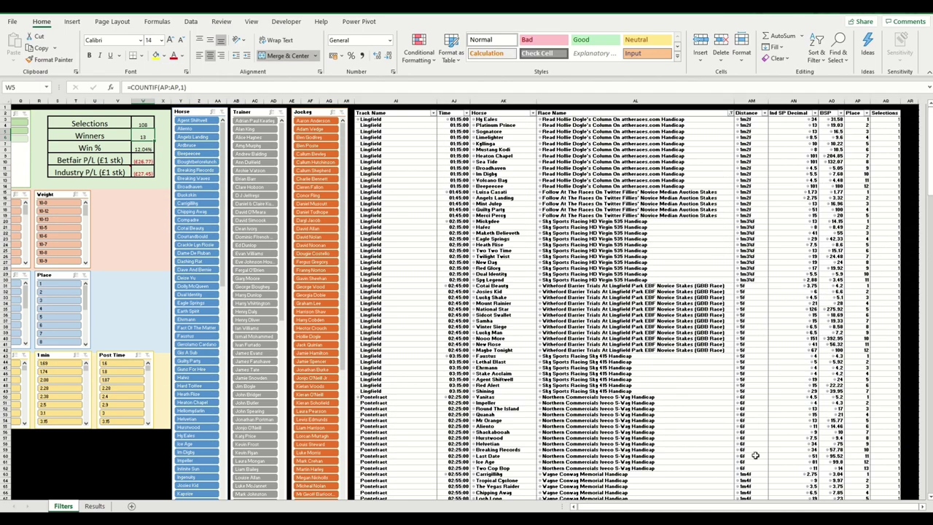
{"action": "left_click_drag", "start_coordinate": [736, 507], "coordinate": [651, 509]}
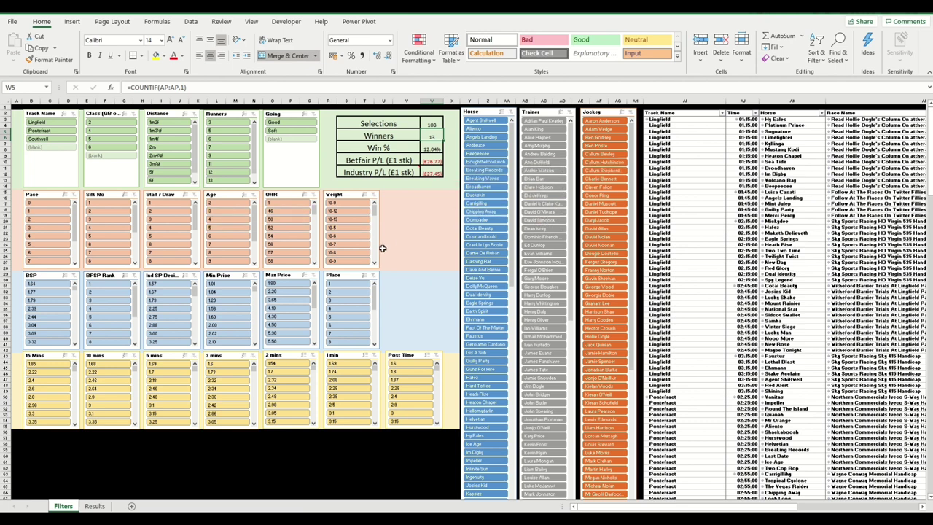
- Filter Stall / Draw to 1 and output the matching selections to a new sheet from the yellow total
{"action": "left_click", "coordinate": [173, 211]}
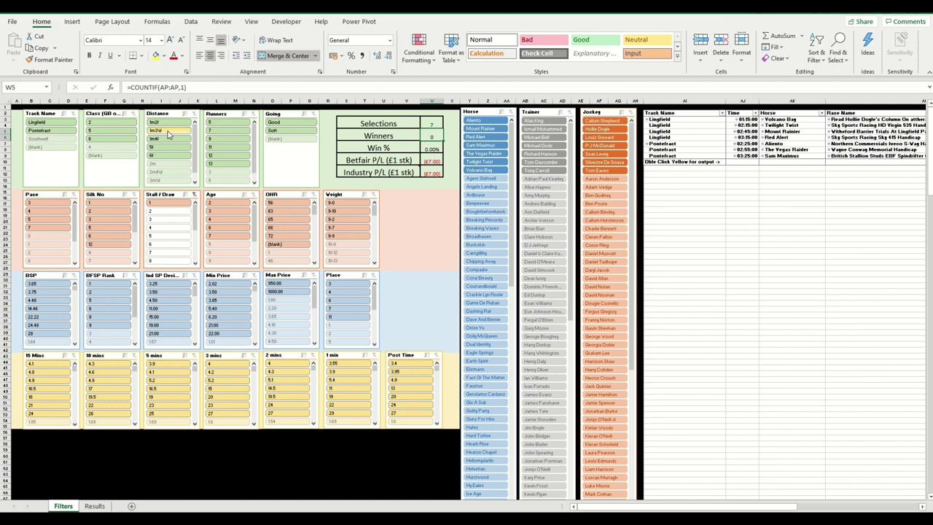
{"action": "left_click_drag", "start_coordinate": [648, 508], "coordinate": [766, 509]}
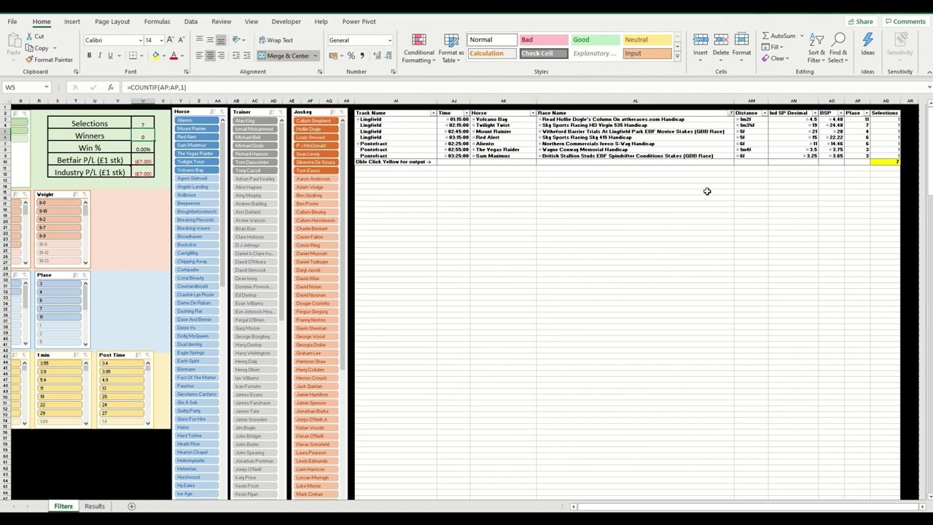
{"action": "left_click", "coordinate": [887, 161]}
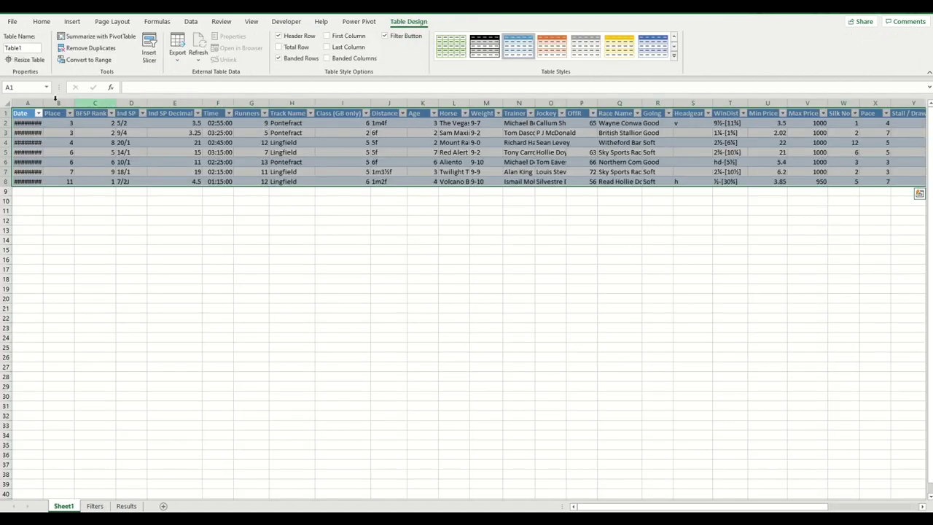
- Autofit all column widths on the new Stall / Draw output sheet and clear the selection
{"action": "left_click", "coordinate": [8, 103]}
{"action": "double_click", "coordinate": [40, 102]}
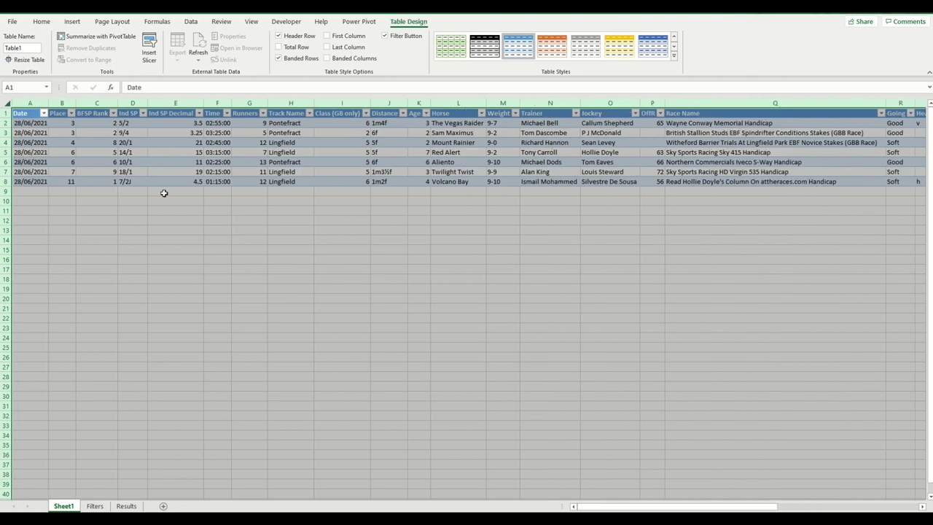
{"action": "left_click", "coordinate": [261, 297]}
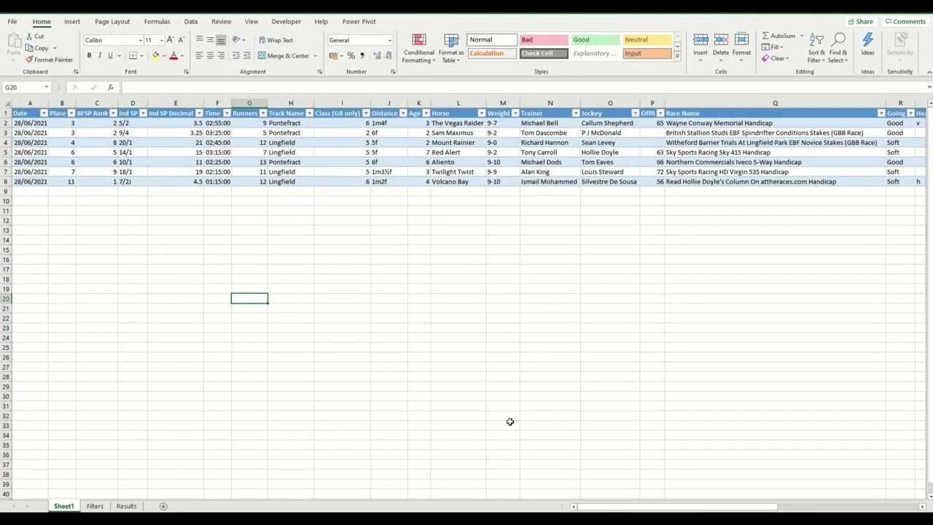
- Review the output table through to Post Time, checking the Stall / Draw and Place columns
{"action": "left_click_drag", "start_coordinate": [604, 506], "coordinate": [756, 507]}
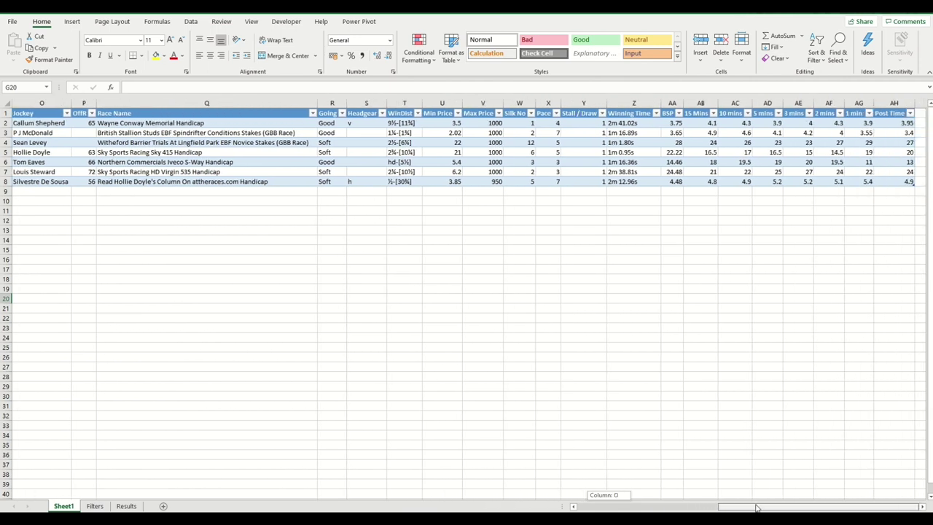
{"action": "left_click_drag", "start_coordinate": [756, 507], "coordinate": [756, 508]}
{"action": "left_click", "coordinate": [584, 103]}
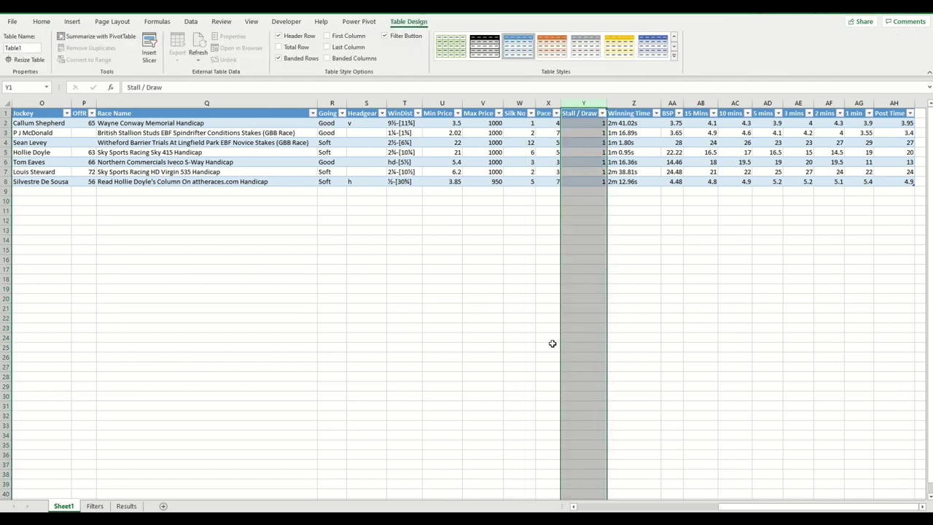
{"action": "left_click_drag", "start_coordinate": [728, 508], "coordinate": [561, 509]}
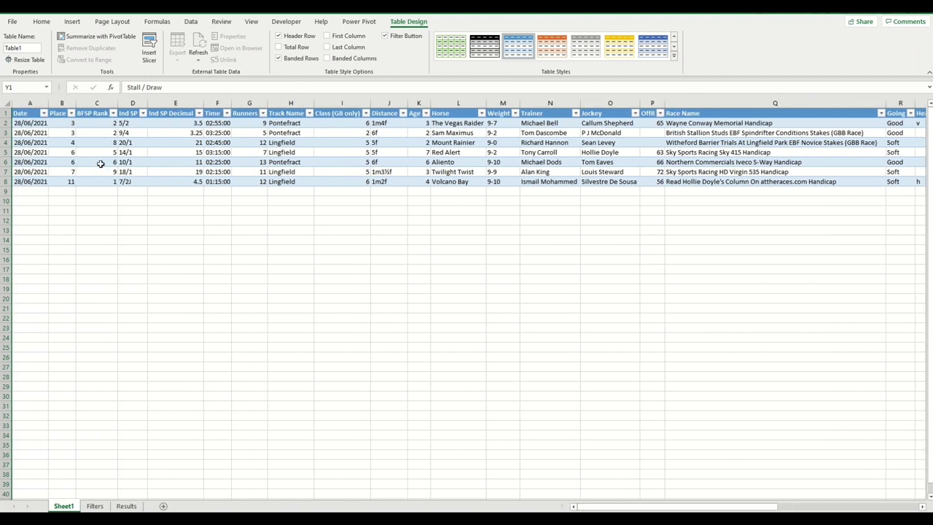
{"action": "left_click", "coordinate": [67, 103]}
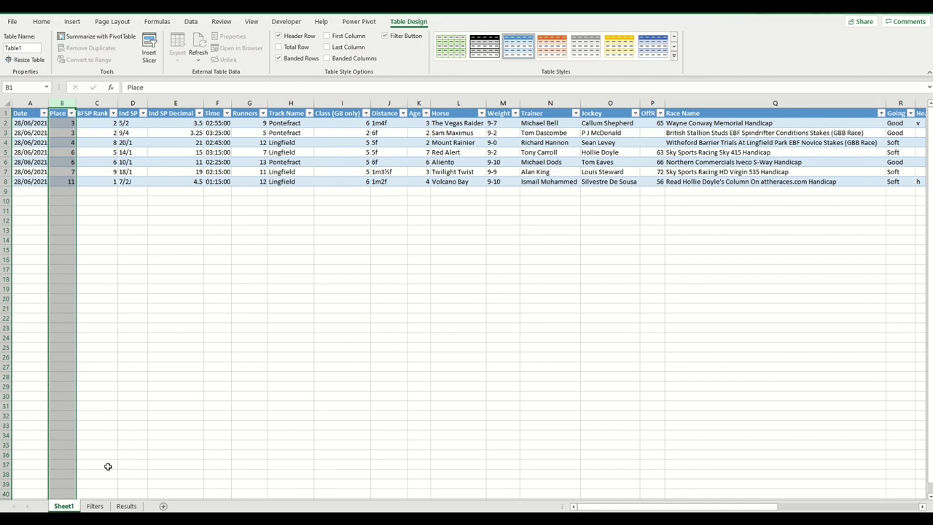
- Return to the Filters sheet, clear the Stall / Draw filter, and filter Horse to Broadhaven
{"action": "left_click", "coordinate": [95, 506]}
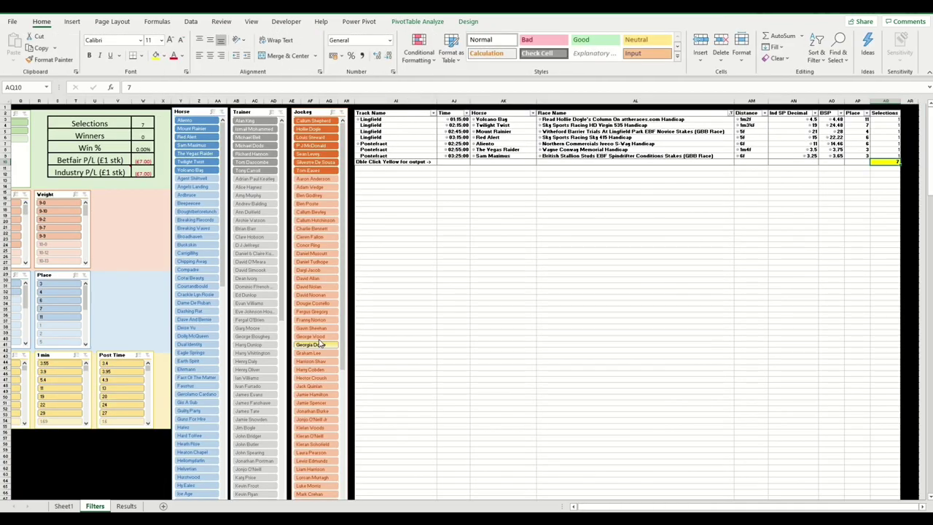
{"action": "left_click_drag", "start_coordinate": [661, 509], "coordinate": [641, 509]}
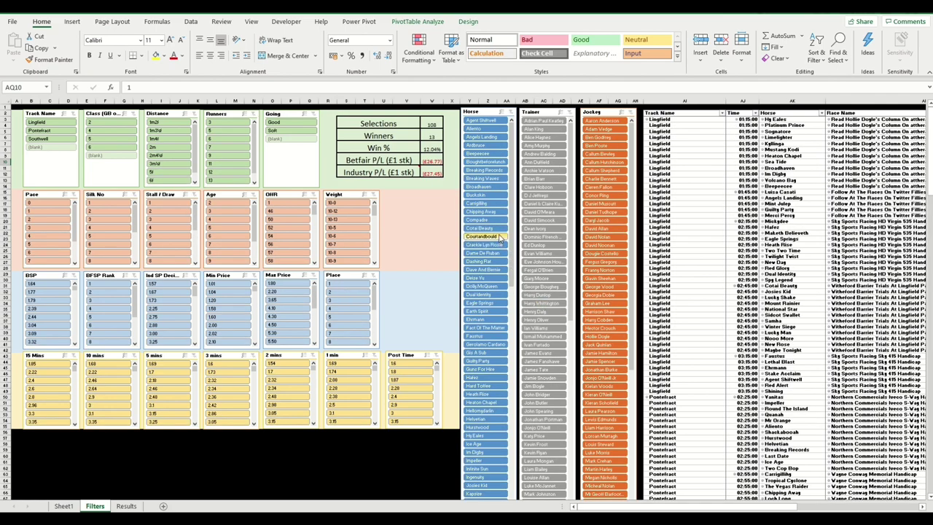
{"action": "left_click", "coordinate": [481, 186]}
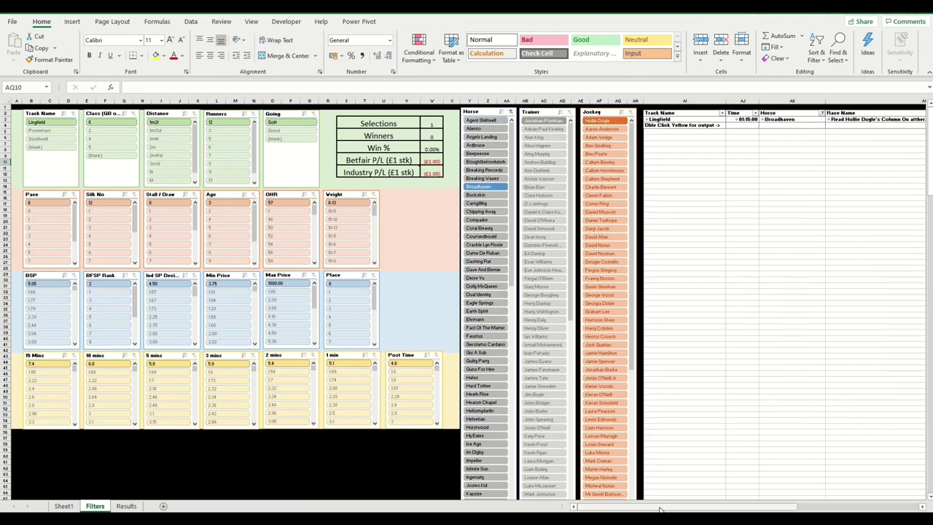
- Output the Broadhaven selection to a new sheet from the yellow total and autofit all its columns
{"action": "left_click_drag", "start_coordinate": [692, 508], "coordinate": [705, 509]}
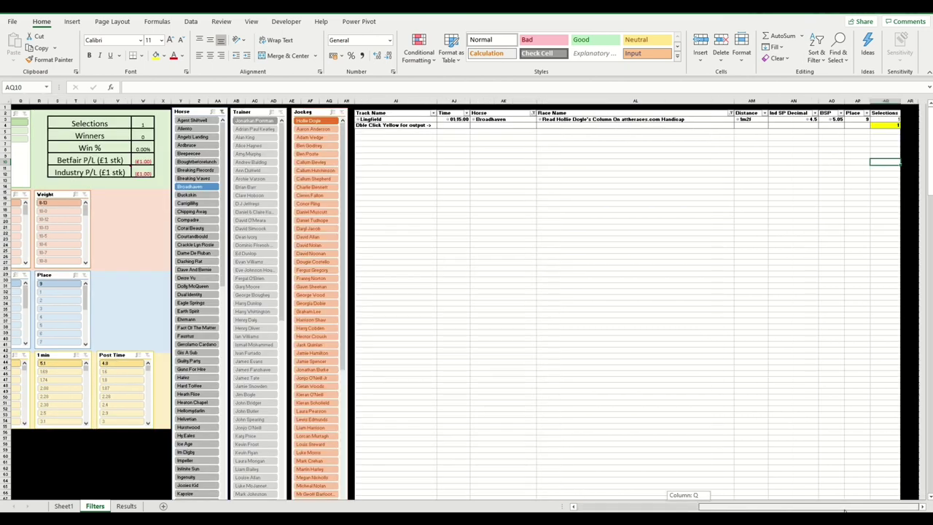
{"action": "double_click", "coordinate": [887, 126]}
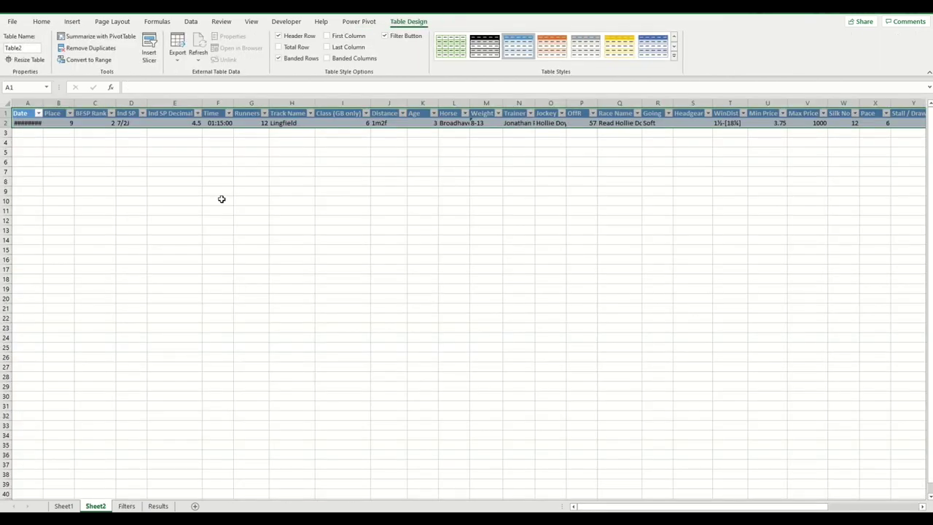
{"action": "left_click", "coordinate": [8, 103]}
{"action": "double_click", "coordinate": [43, 100]}
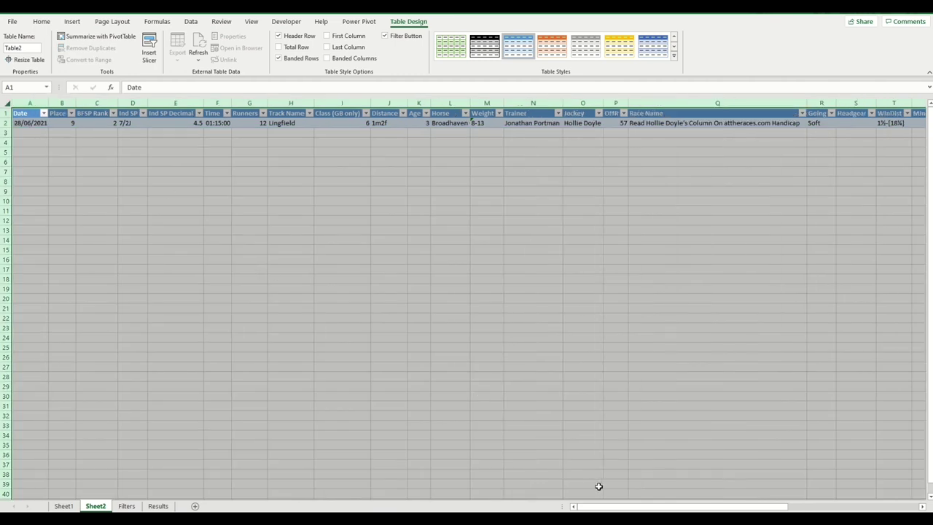
- Review Broadhaven's record across to Post Time and check its Place value
{"action": "left_click_drag", "start_coordinate": [604, 506], "coordinate": [748, 507]}
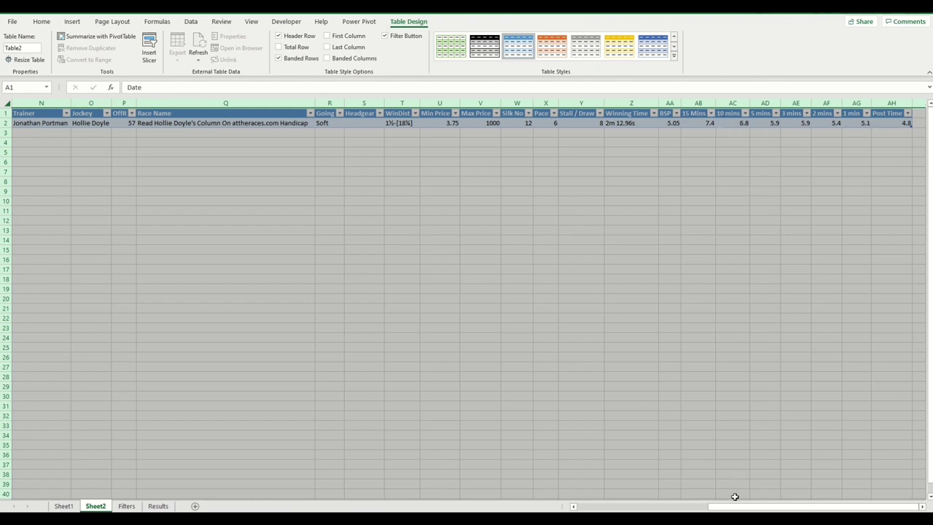
{"action": "left_click_drag", "start_coordinate": [733, 505], "coordinate": [581, 508]}
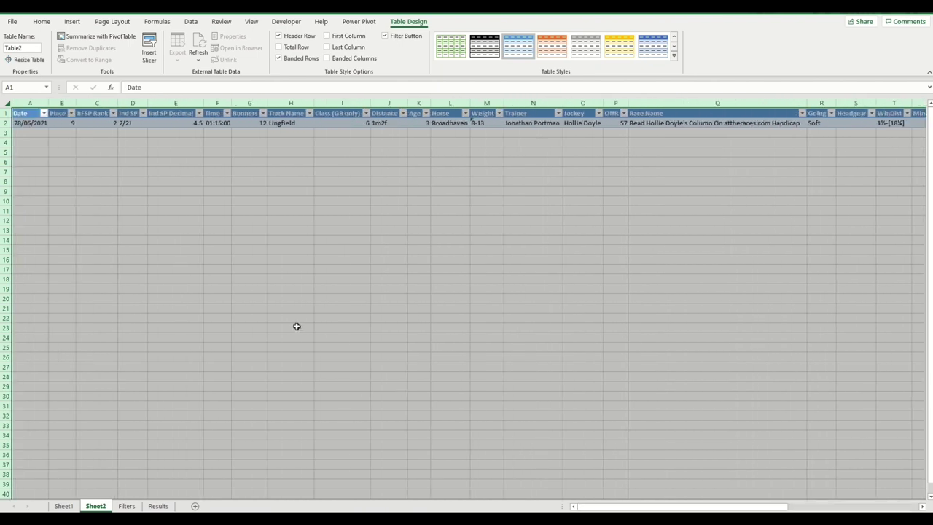
{"action": "left_click", "coordinate": [63, 124]}
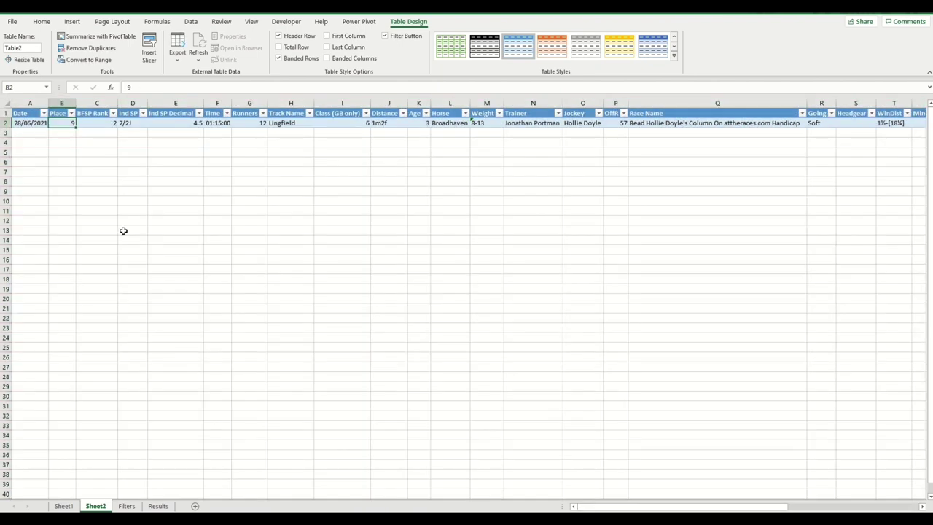
- Check Broadhaven's Ind SP, Ind SP Decimal and BFSP Rank values in the output table
{"action": "left_click", "coordinate": [127, 124]}
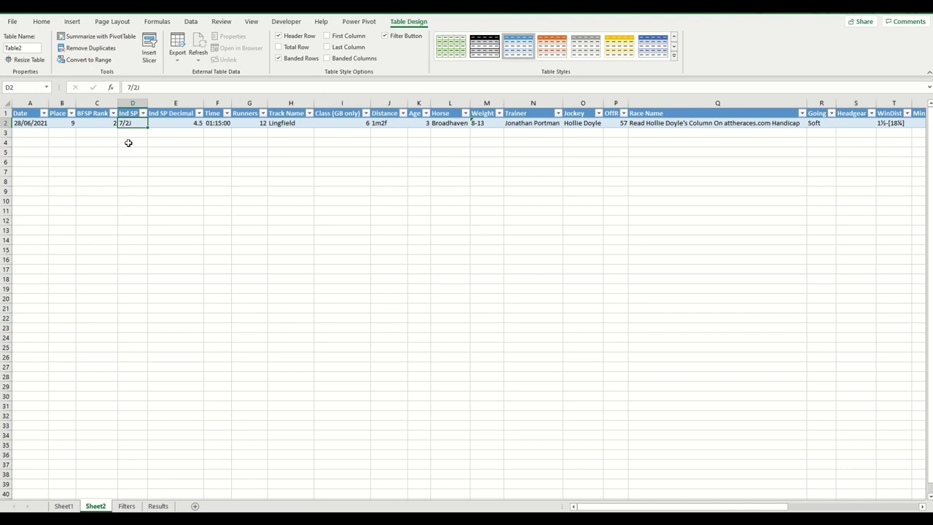
{"action": "left_click", "coordinate": [170, 123]}
{"action": "left_click", "coordinate": [102, 123]}
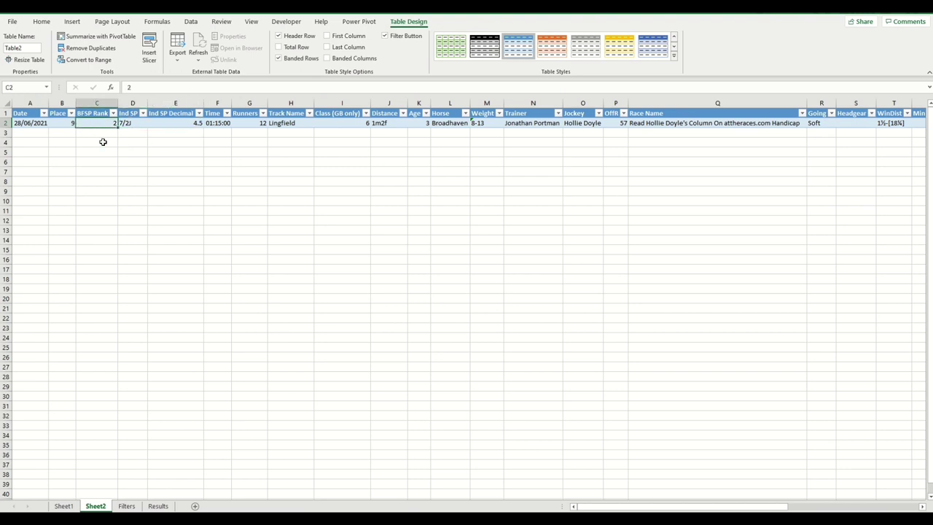
- Return to the Filters sheet, bring the slicers back into view, and clear the Horse filter
{"action": "left_click", "coordinate": [127, 506]}
{"action": "left_click_drag", "start_coordinate": [627, 505], "coordinate": [562, 508]}
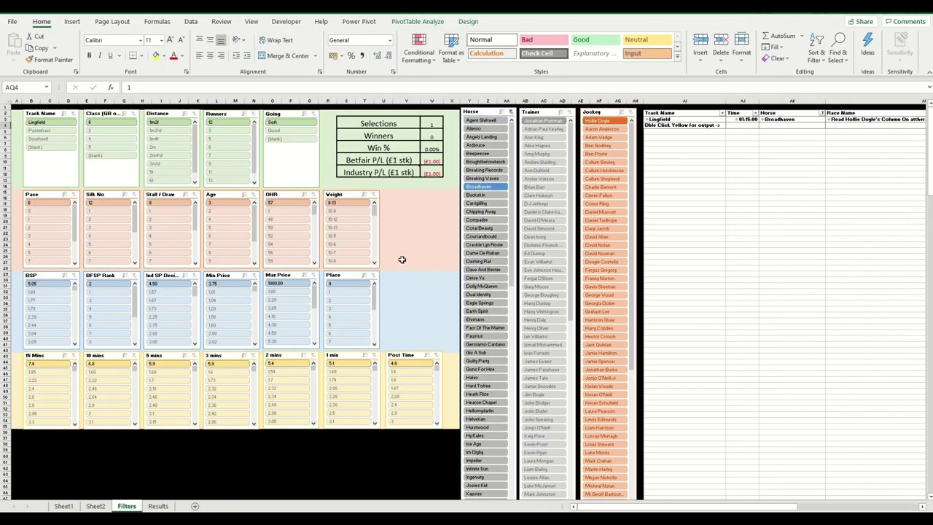
{"action": "left_click", "coordinate": [511, 111]}
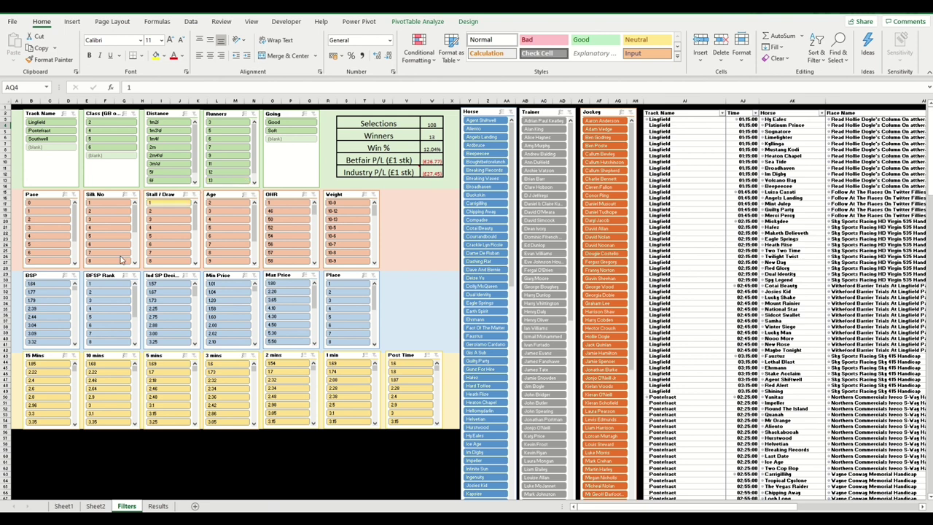
- Filter BFSP Rank to 1 to review the selections summary, and clear the BFSP Rank filter
{"action": "left_click", "coordinate": [110, 283]}
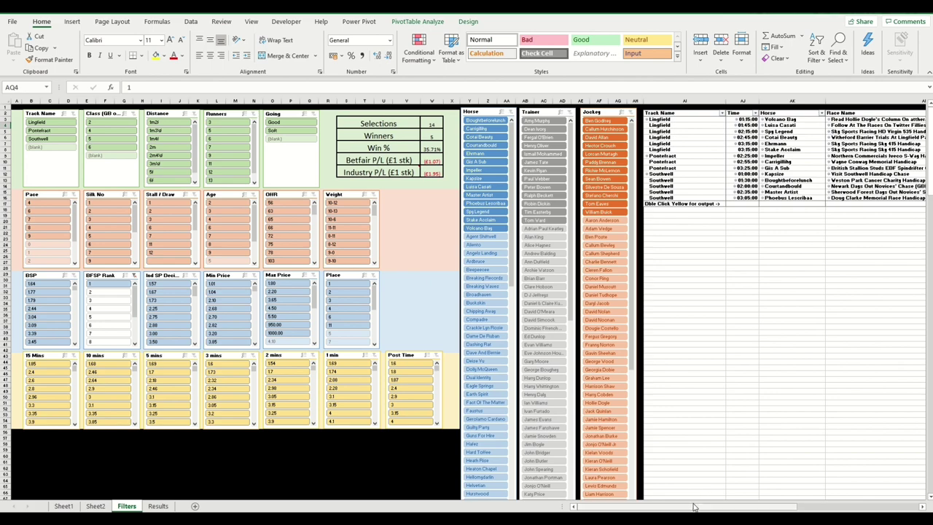
{"action": "mouse_move", "coordinate": [694, 507]}
{"action": "left_mouse_down"}
{"action": "mouse_move", "coordinate": [849, 507]}
{"action": "mouse_move", "coordinate": [693, 507]}
{"action": "left_mouse_up"}
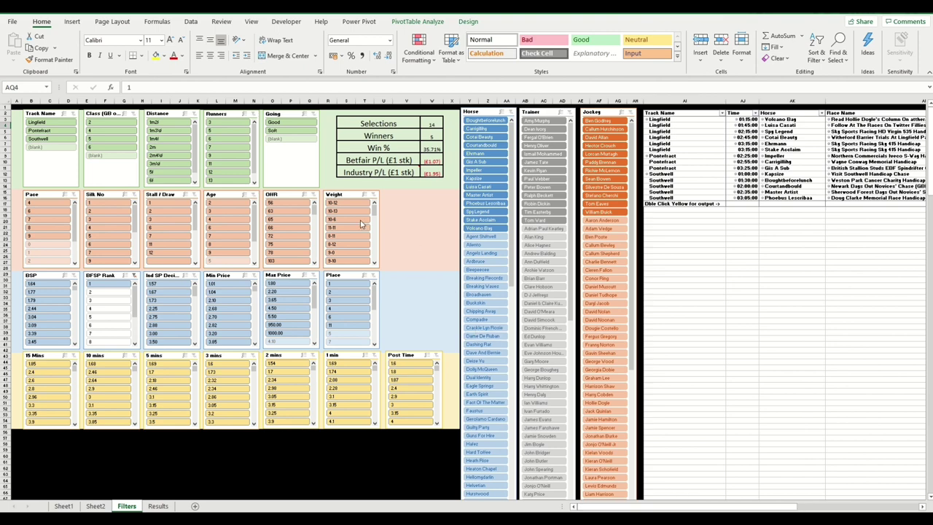
{"action": "left_click", "coordinate": [135, 277]}
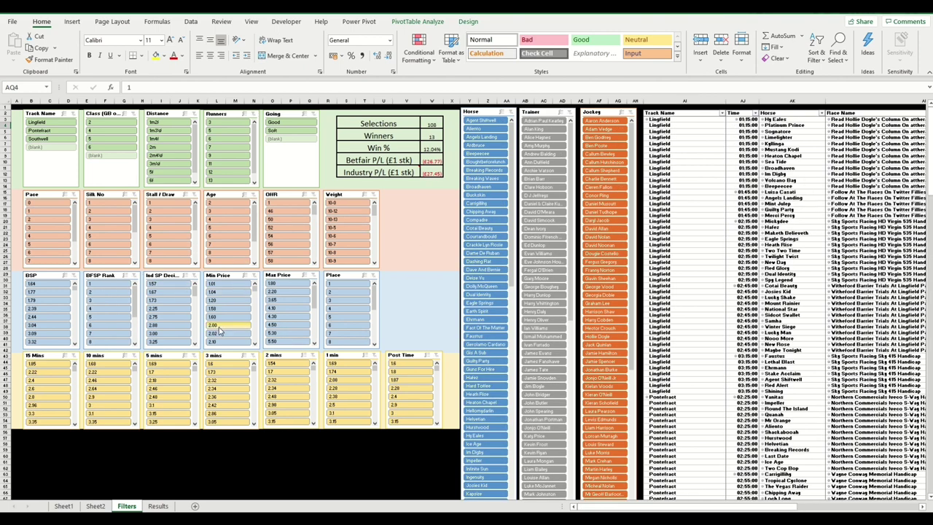